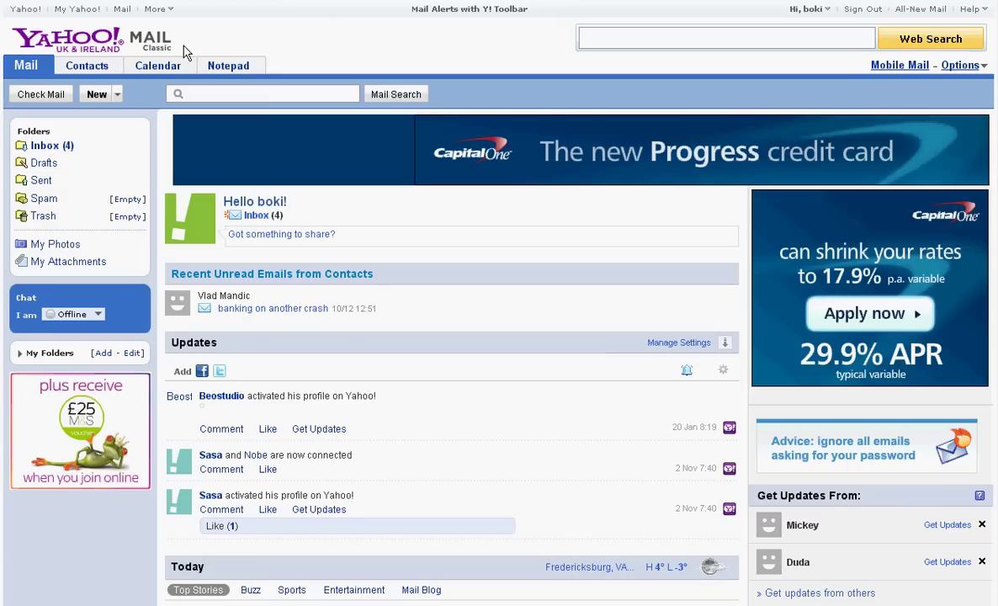
Choose Profile from the 'Hi, name' account menu to reach the Yahoo! Pulse home page.
drag(178, 49, 156, 52)
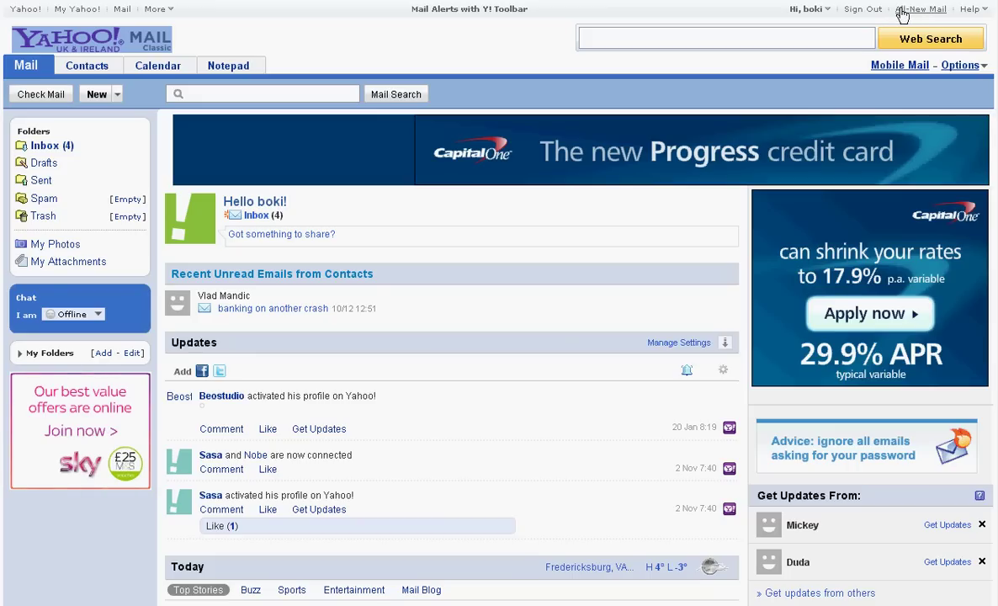
click(826, 10)
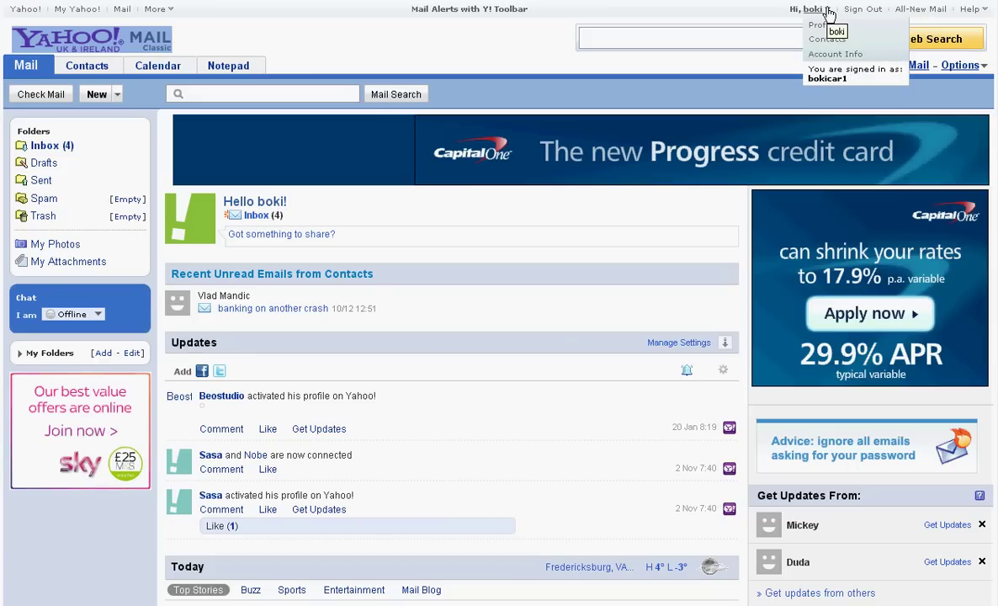
click(824, 12)
click(829, 13)
click(828, 12)
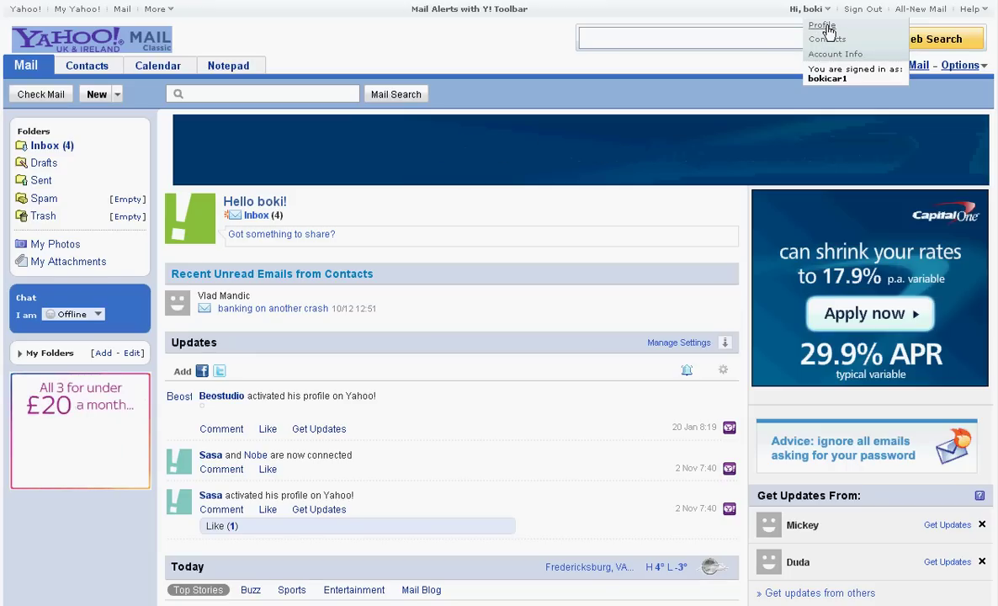
click(826, 26)
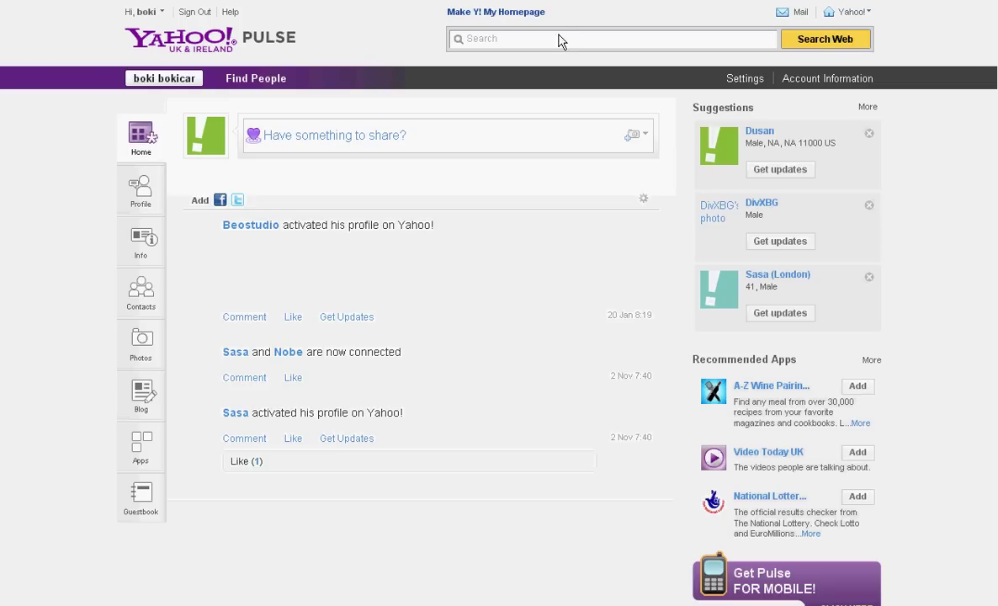
Go to Profile > Info, start editing the Basics display name, then cancel without changes.
click(145, 204)
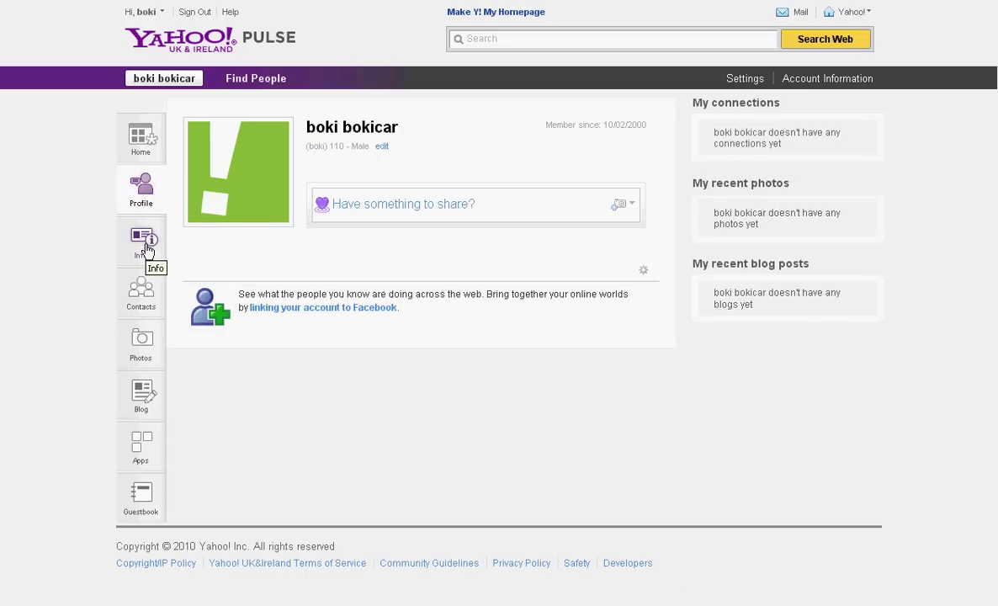
click(146, 249)
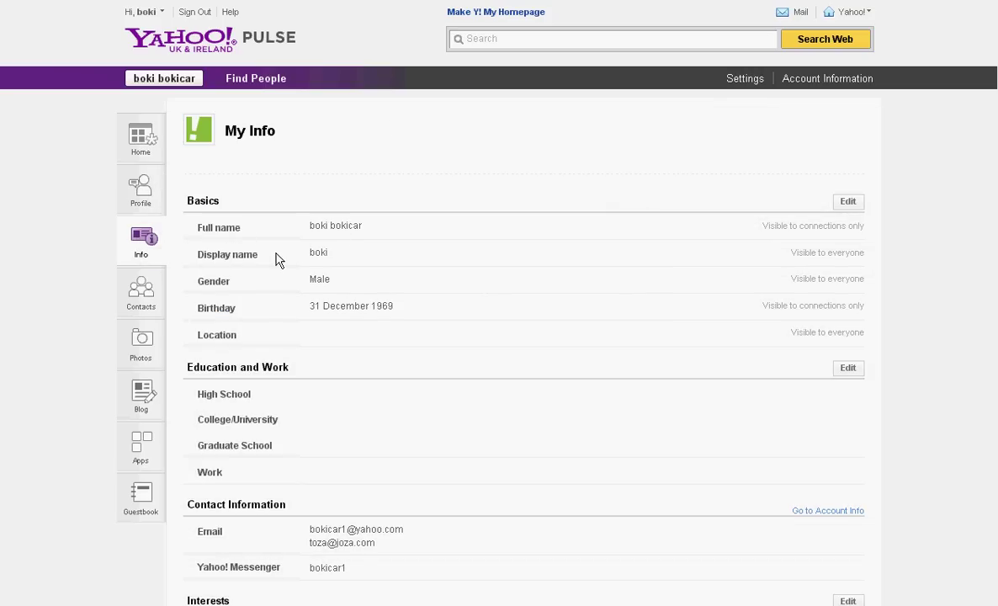
double_click(320, 252)
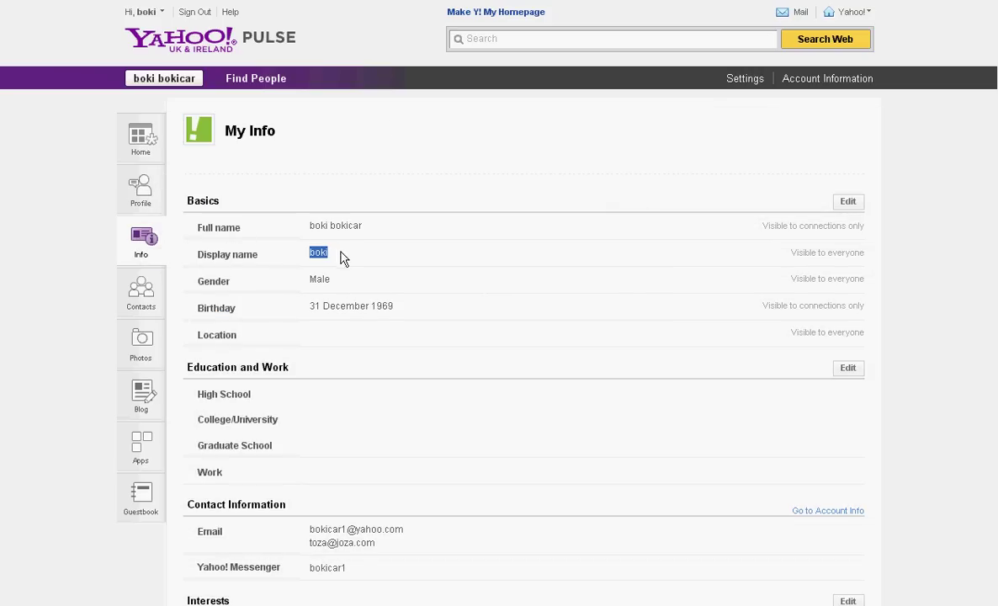
click(847, 201)
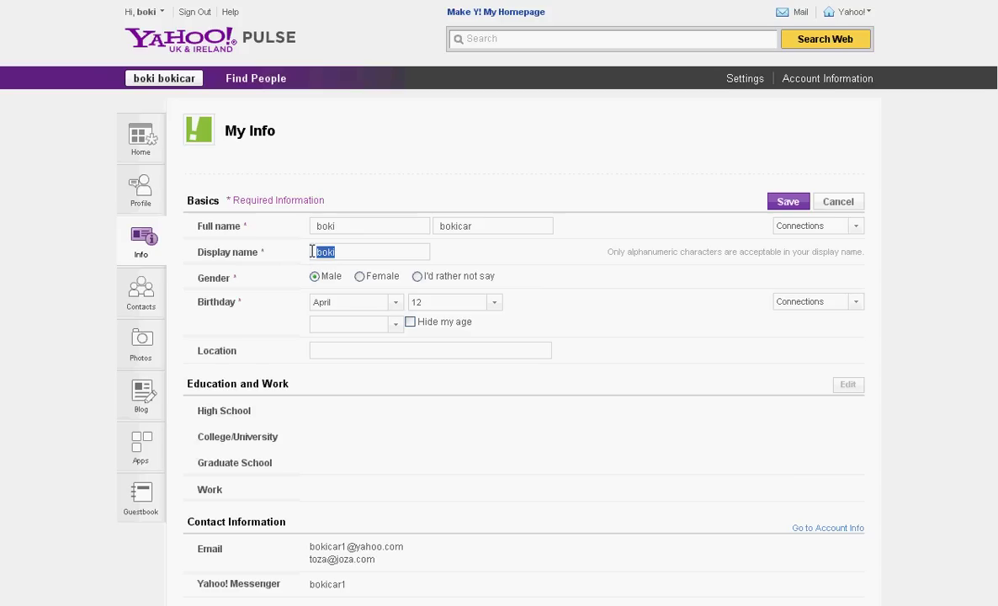
click(833, 206)
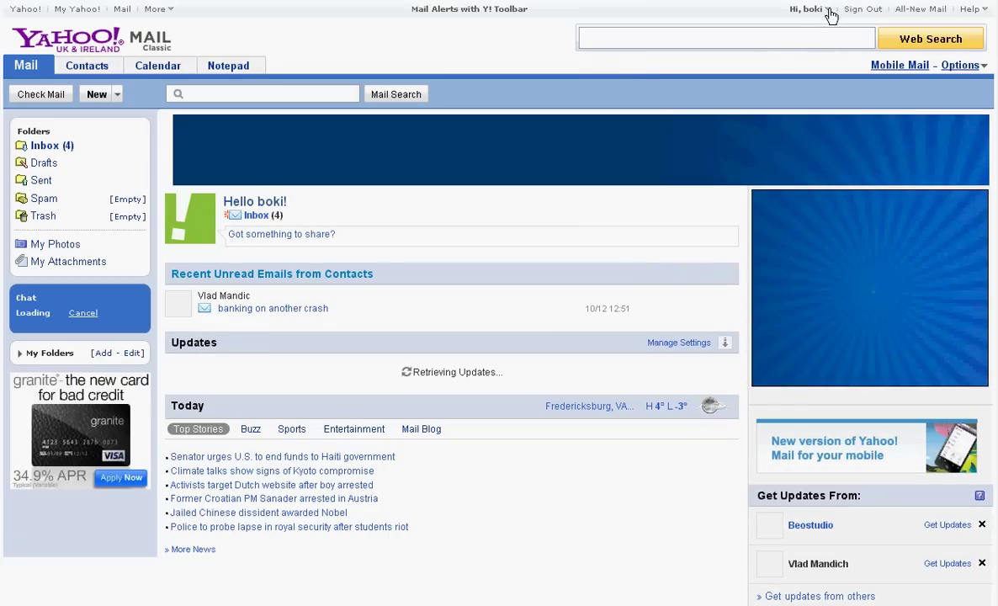
Choose Account Info from the 'Hi, name' menu and re-verify with the account password.
click(828, 10)
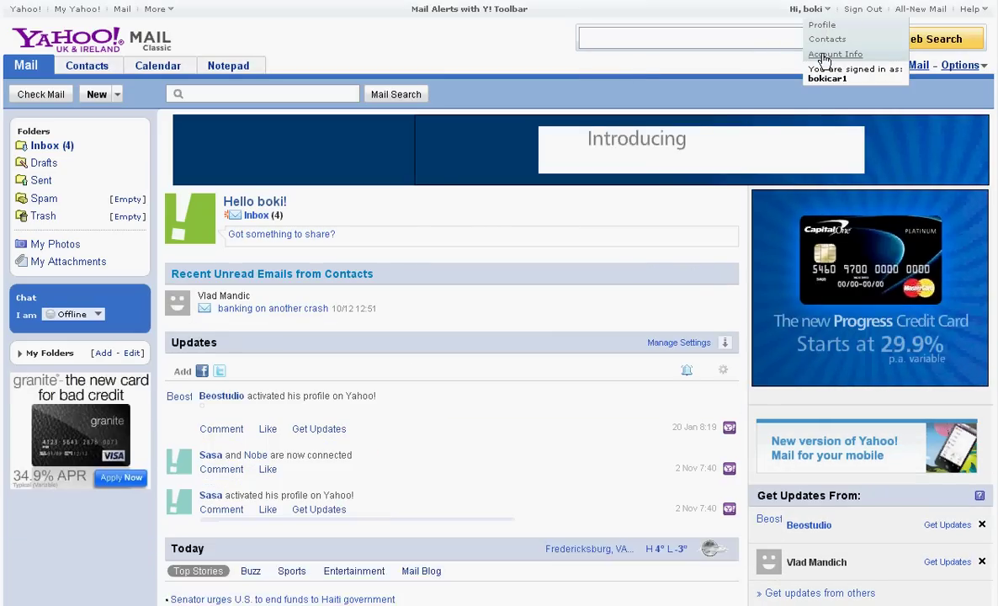
click(822, 54)
click(731, 266)
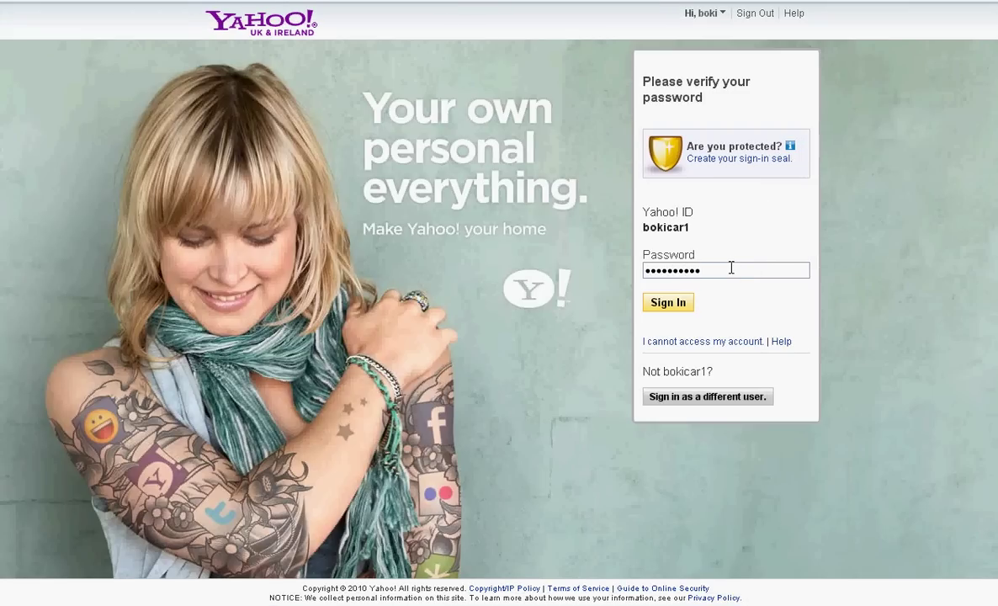
key(Return)
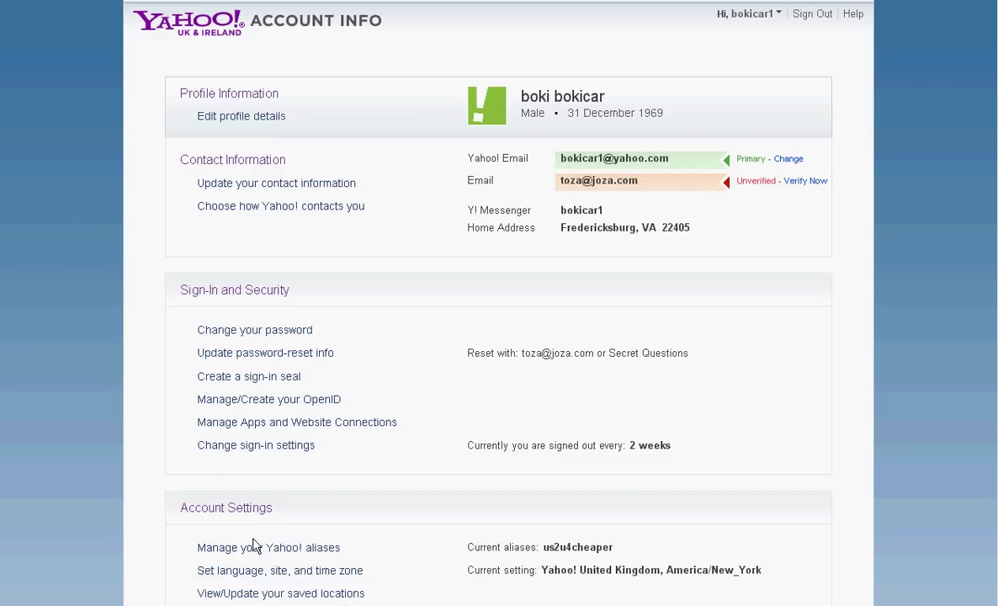
click(260, 189)
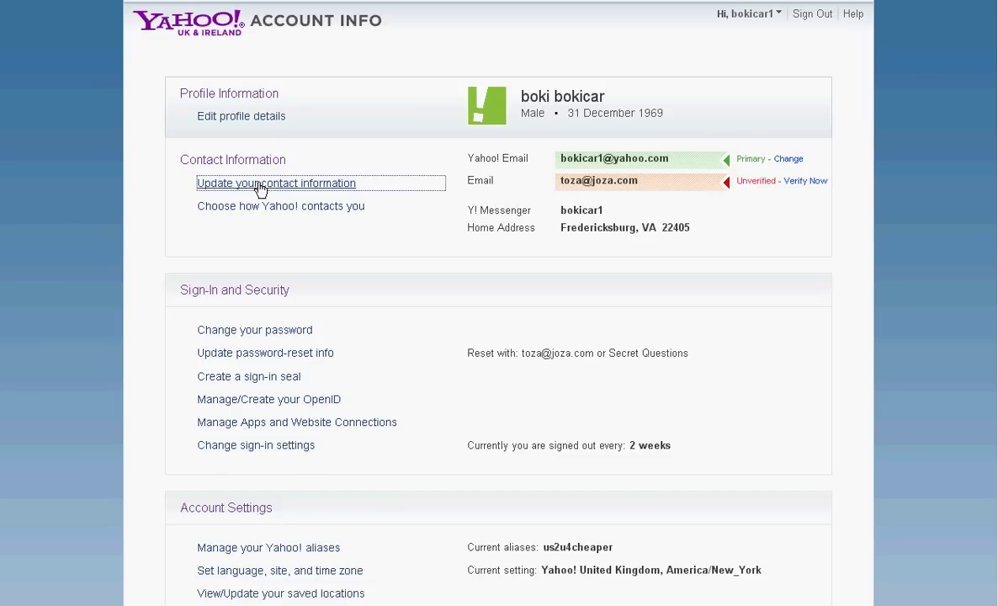
click(408, 218)
drag(409, 218, 376, 217)
drag(546, 219, 469, 211)
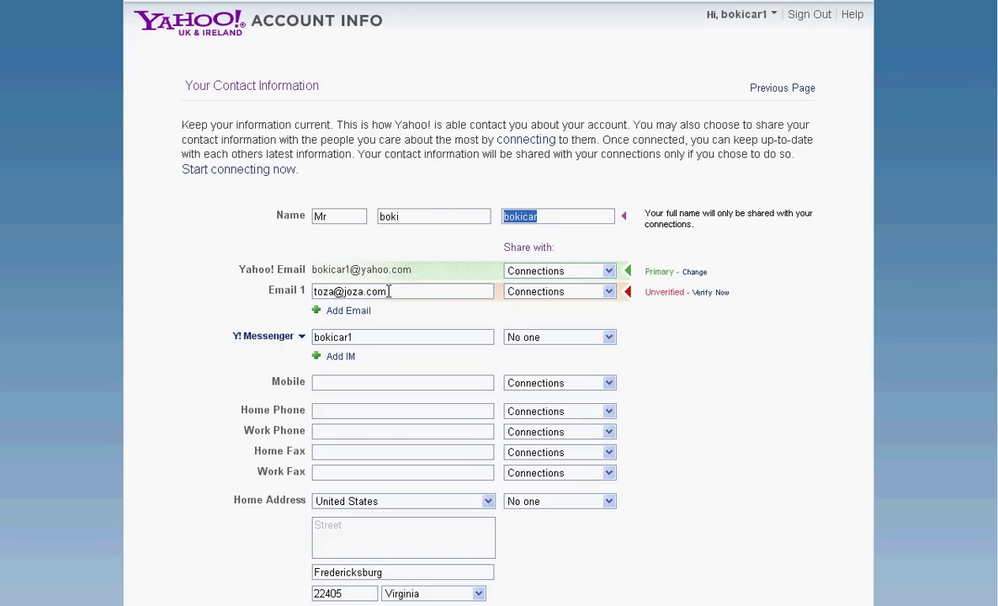
scroll(330, 352, down, 5)
scroll(330, 351, up, 5)
scroll(288, 207, down, 5)
scroll(572, 151, up, 4)
click(783, 43)
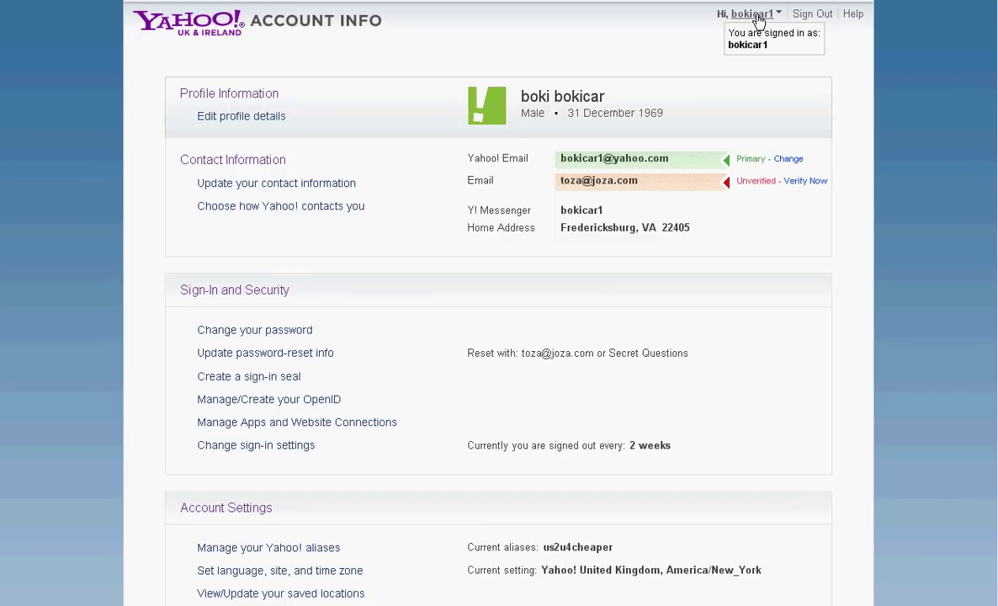
View and close 'Manage your Yahoo! aliases', then return to the Pulse home page.
scroll(675, 256, down, 5)
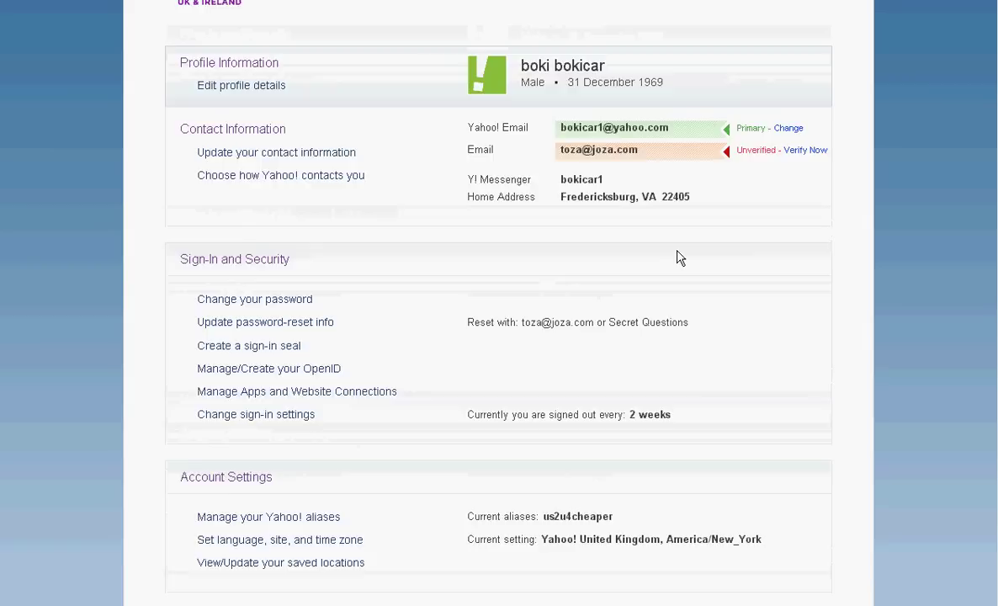
scroll(678, 259, down, 4)
click(274, 340)
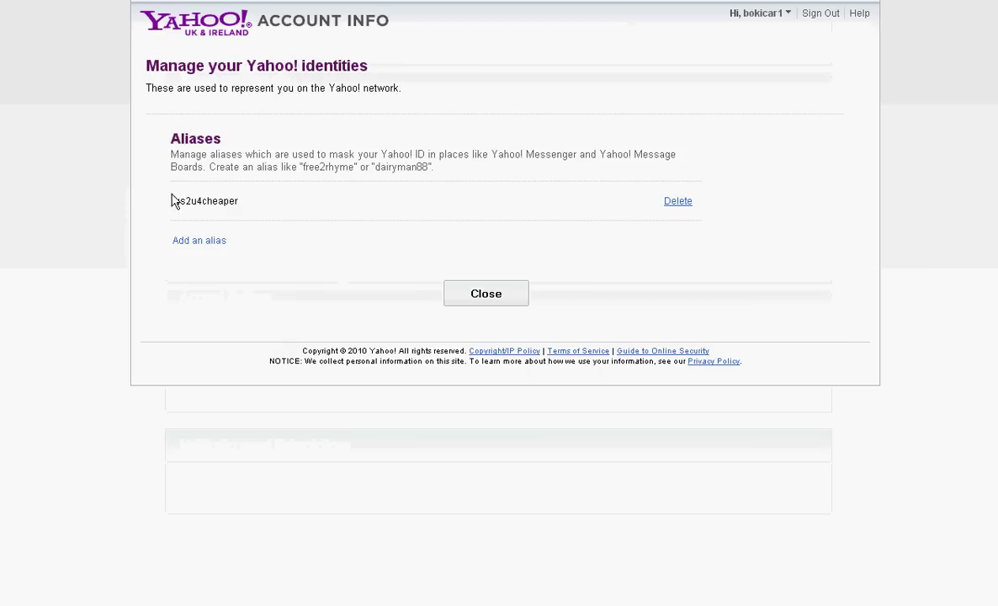
click(492, 300)
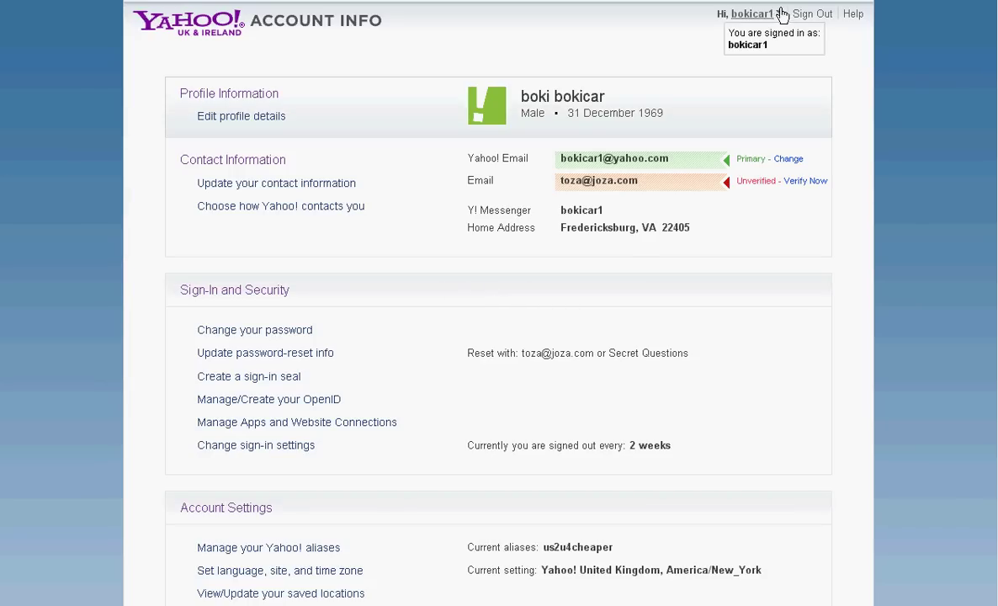
click(777, 13)
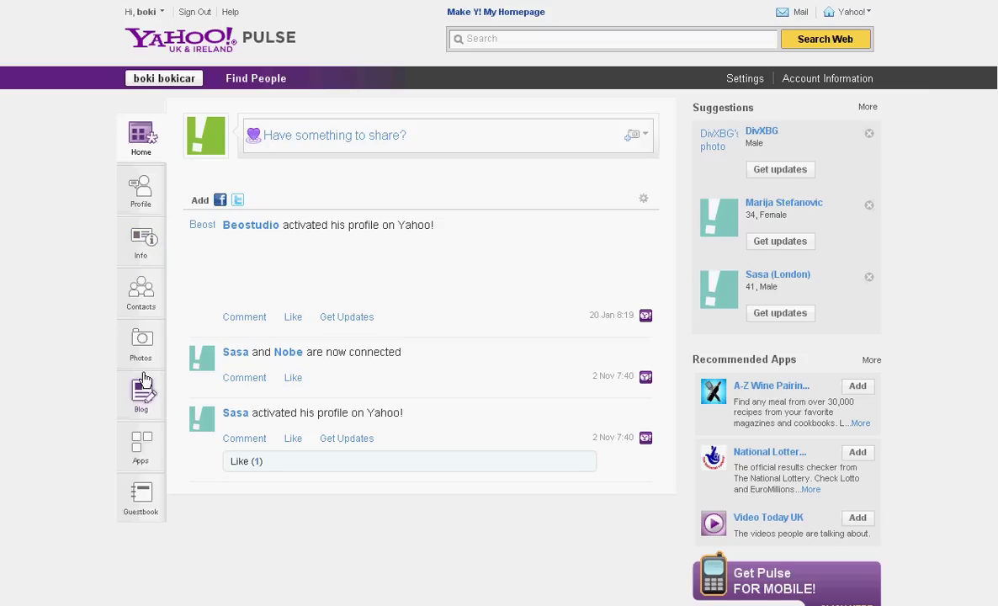
Reopen Account Info after password verification, visit the OpenID page, and return to the overview top.
click(808, 84)
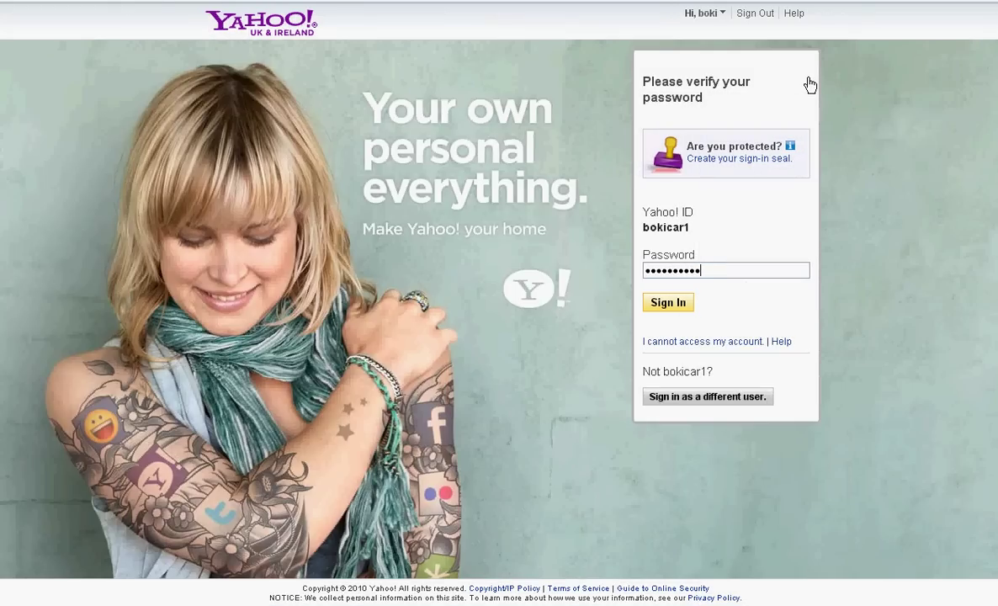
key(Return)
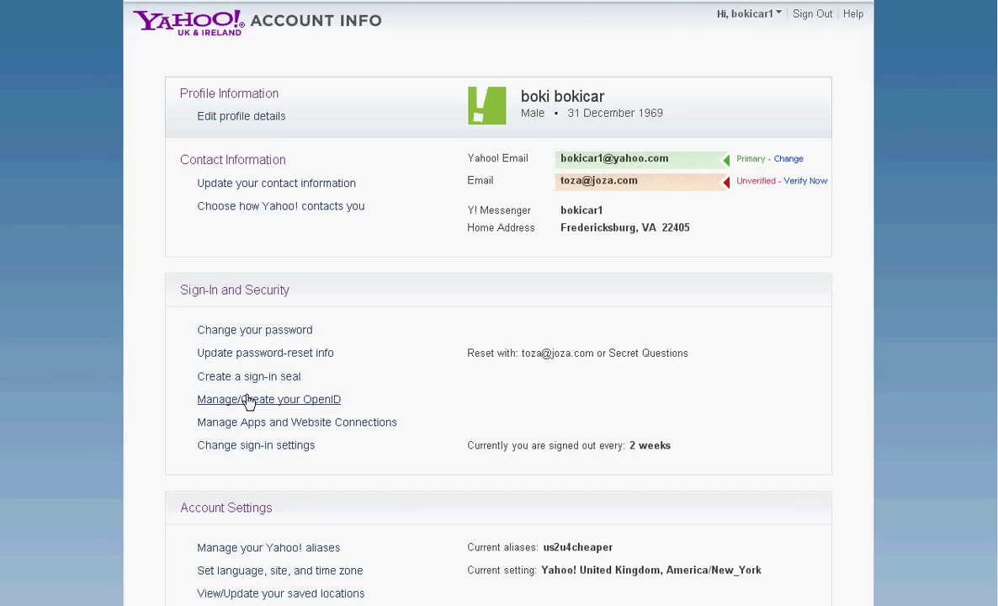
click(220, 400)
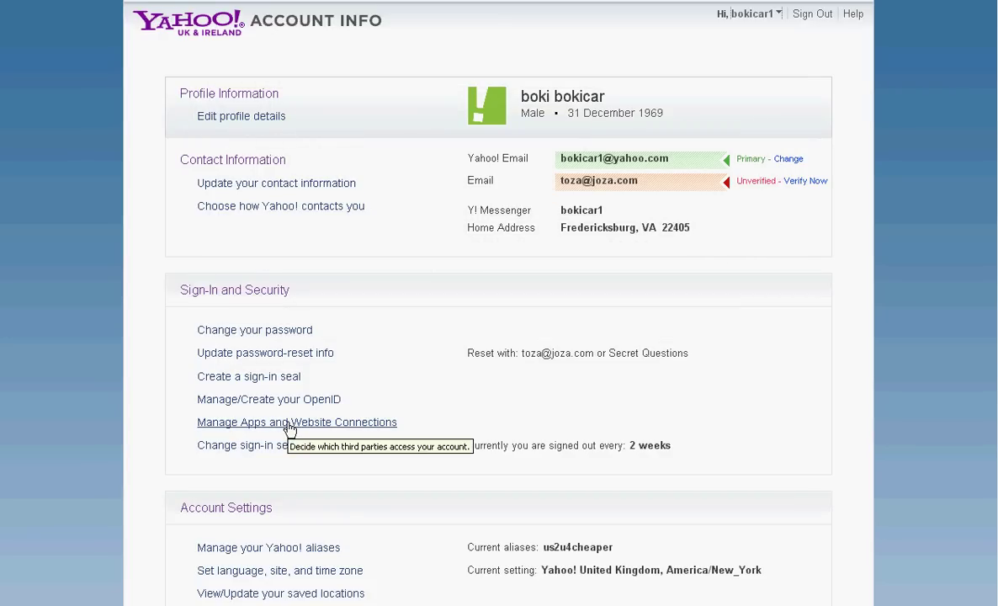
scroll(282, 441, down, 1)
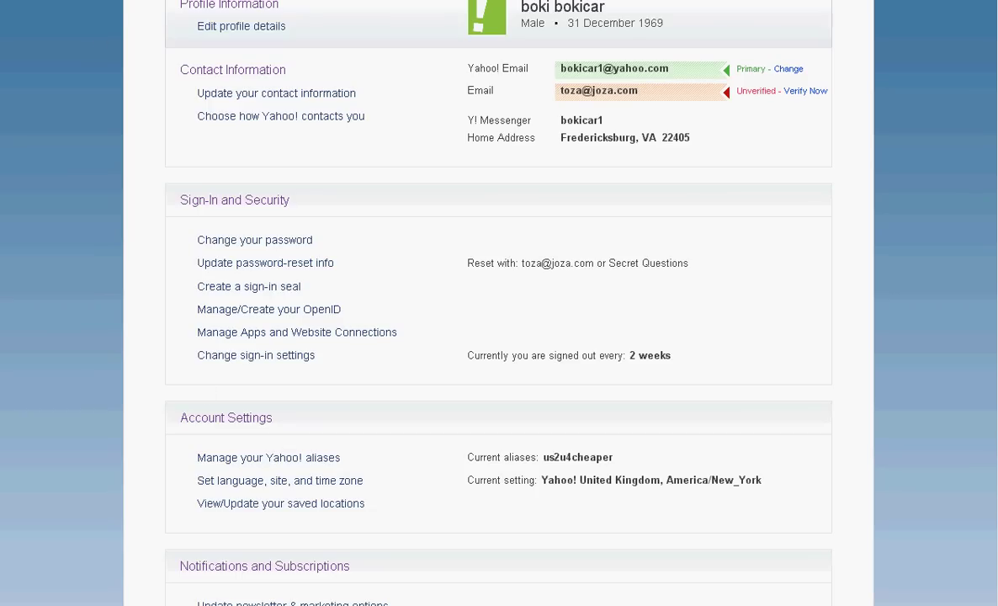
scroll(160, 105, up, 1)
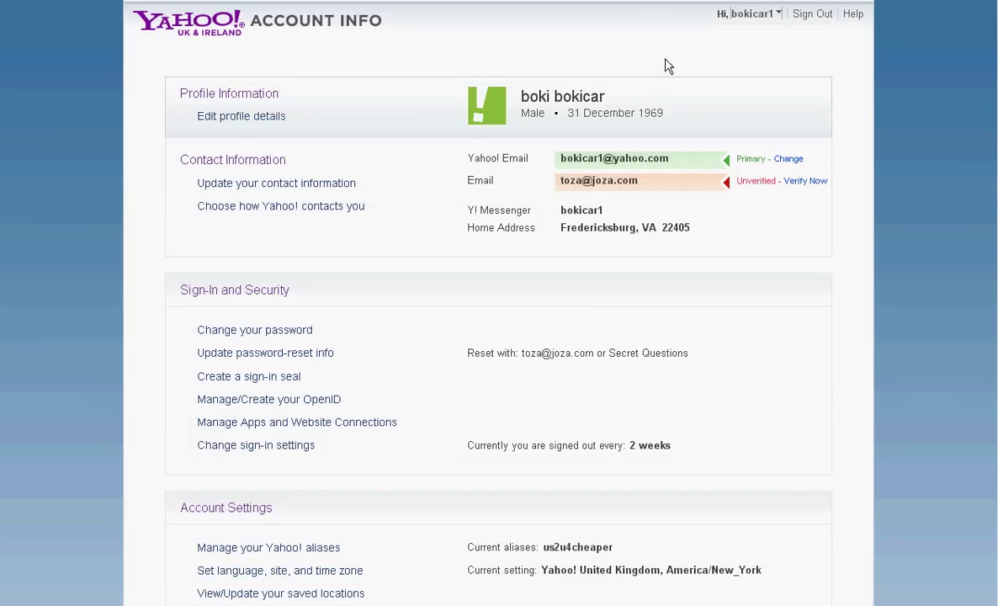
Via 'Edit profile details', make the My Info Basics section (name, display name, gender, birthday) editable.
click(272, 123)
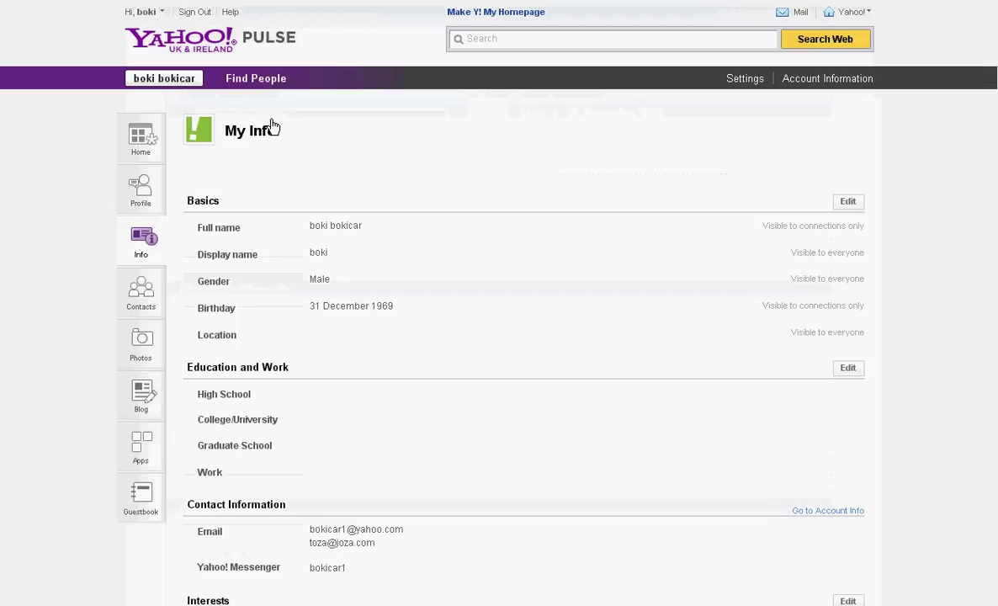
scroll(345, 324, down, 2)
scroll(357, 354, down, 2)
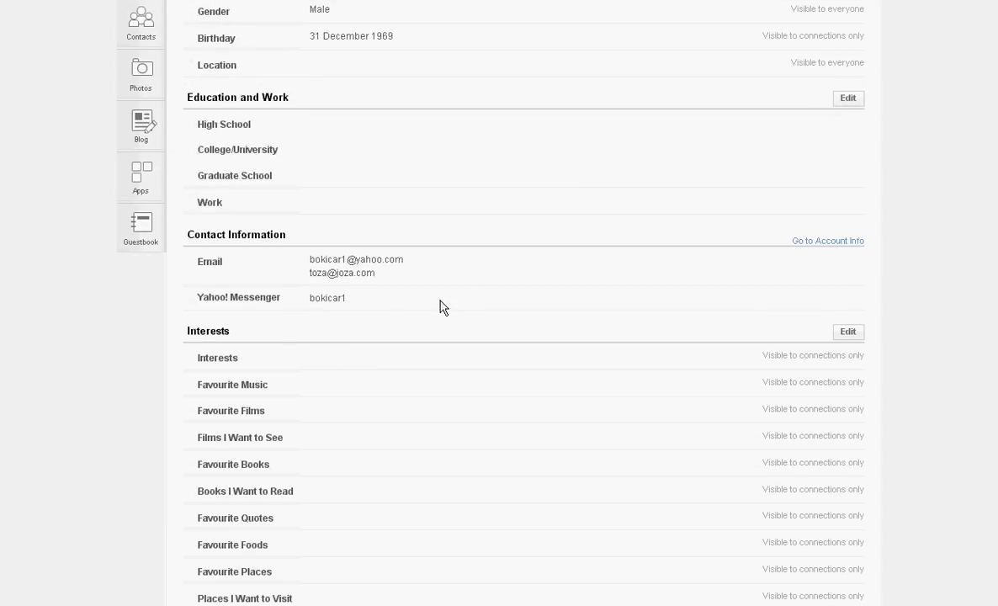
scroll(383, 299, up, 3)
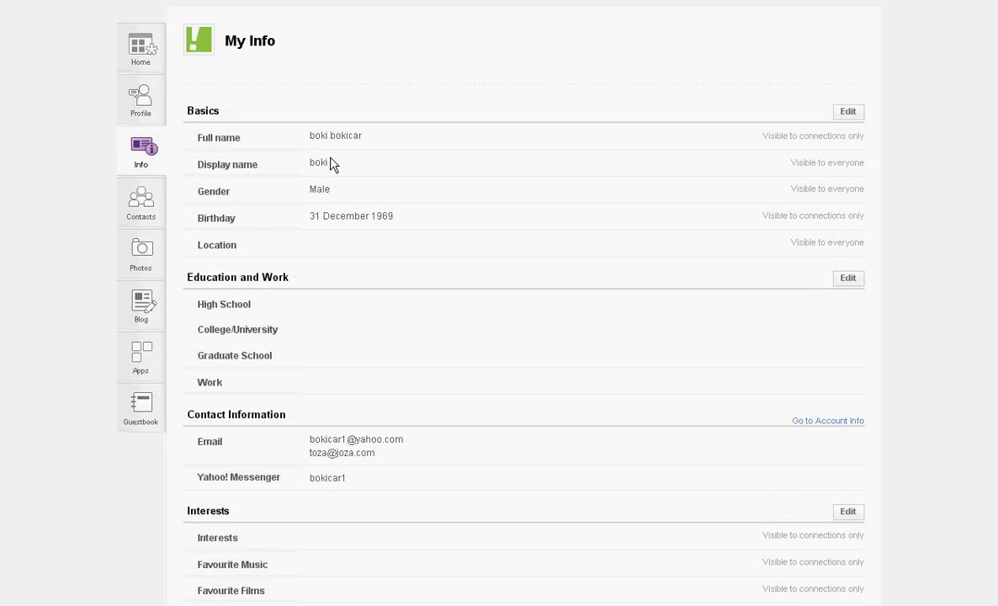
drag(314, 163, 278, 158)
click(850, 111)
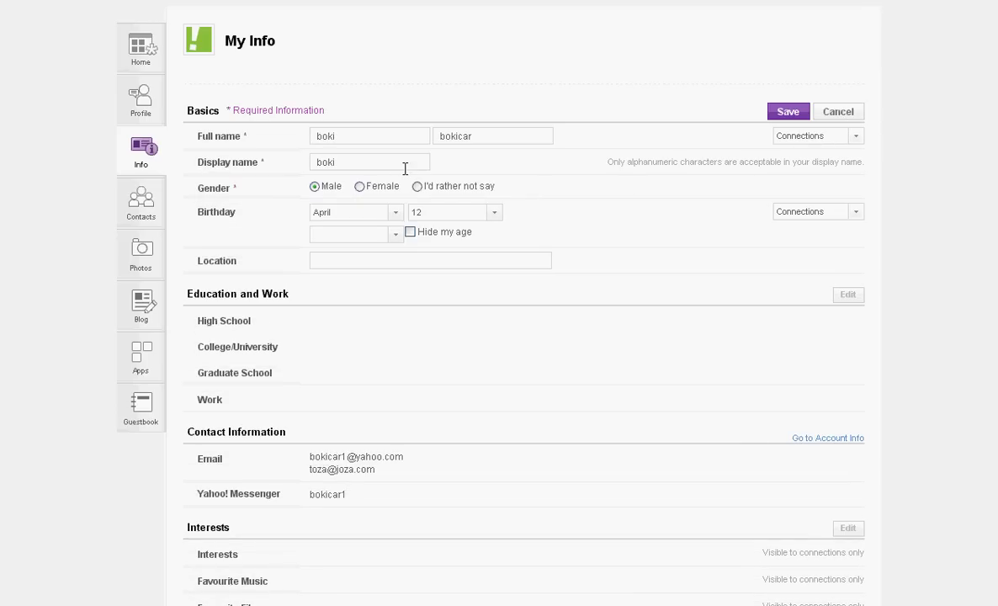
scroll(639, 150, up, 2)
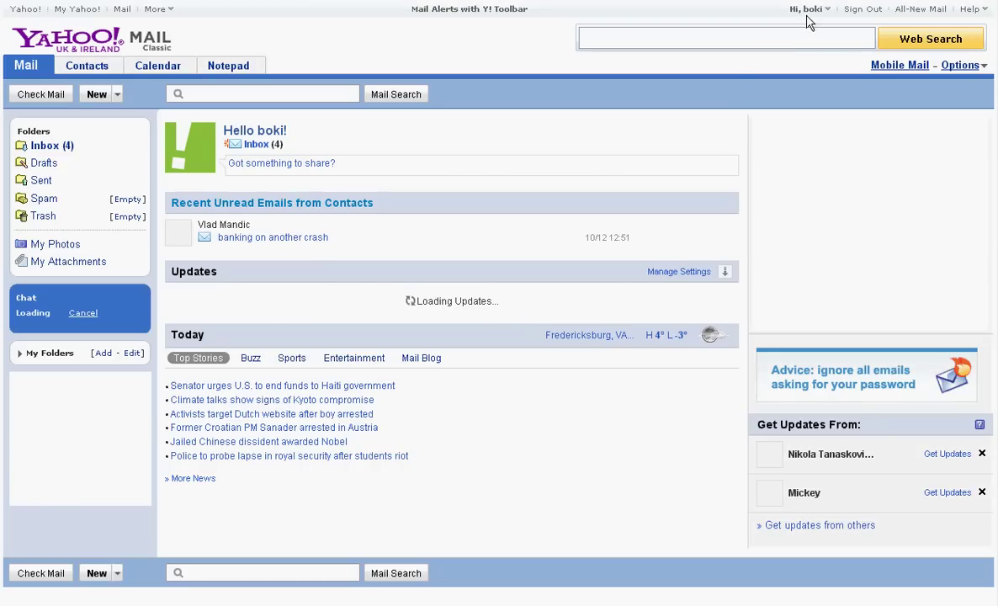
From the 'Hi' menu and Options dropdown, open Mail Options on its General settings.
click(828, 11)
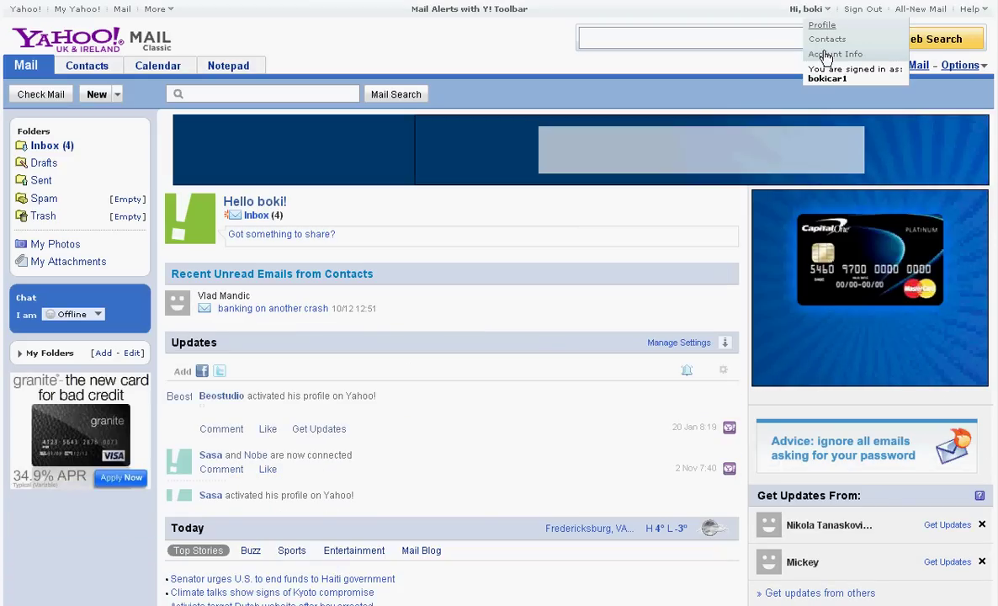
click(825, 56)
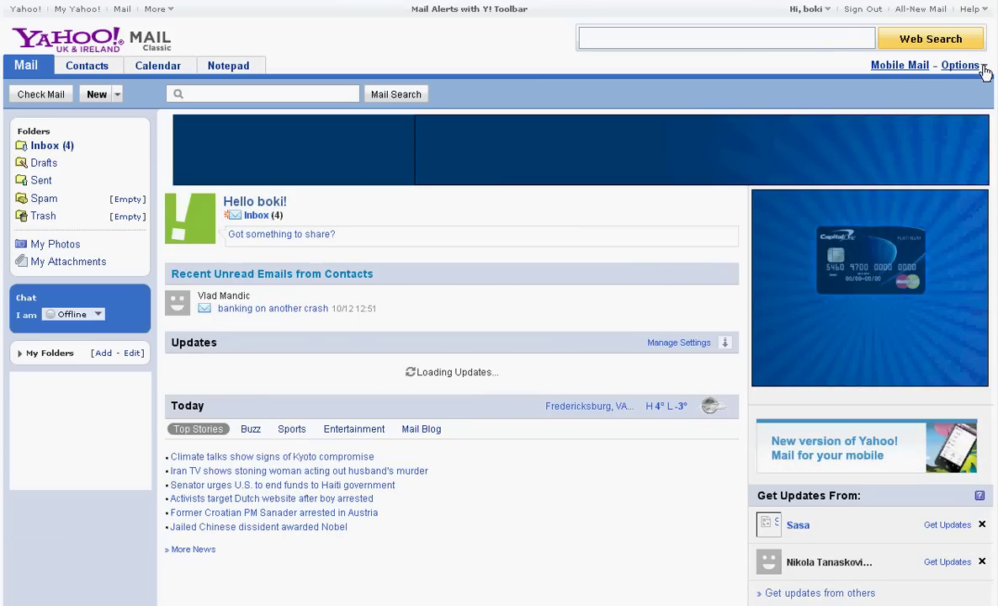
click(983, 68)
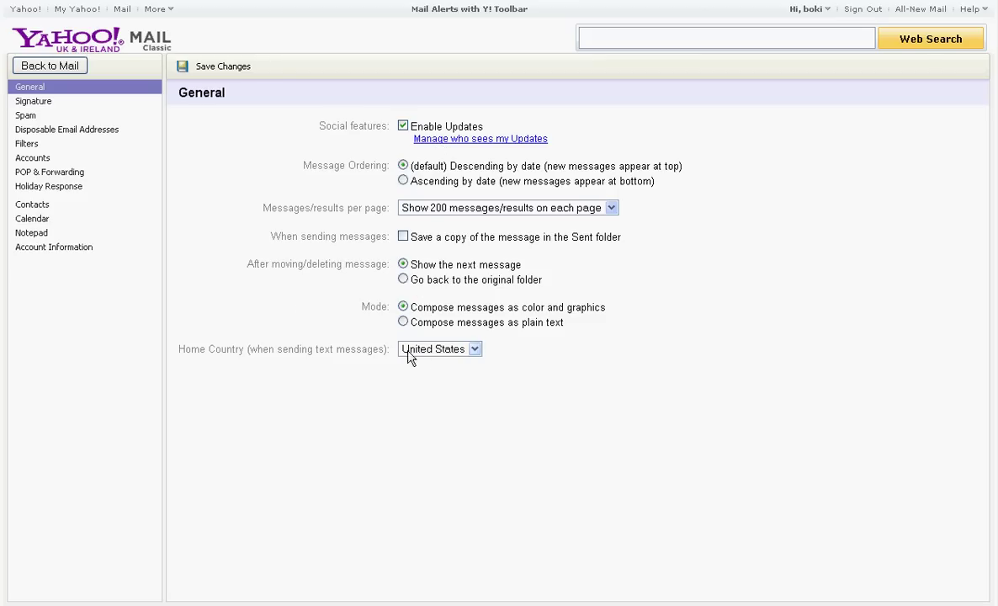
Check Signature and password-verified Account Information, close that tab, and switch to the Accounts options.
click(46, 104)
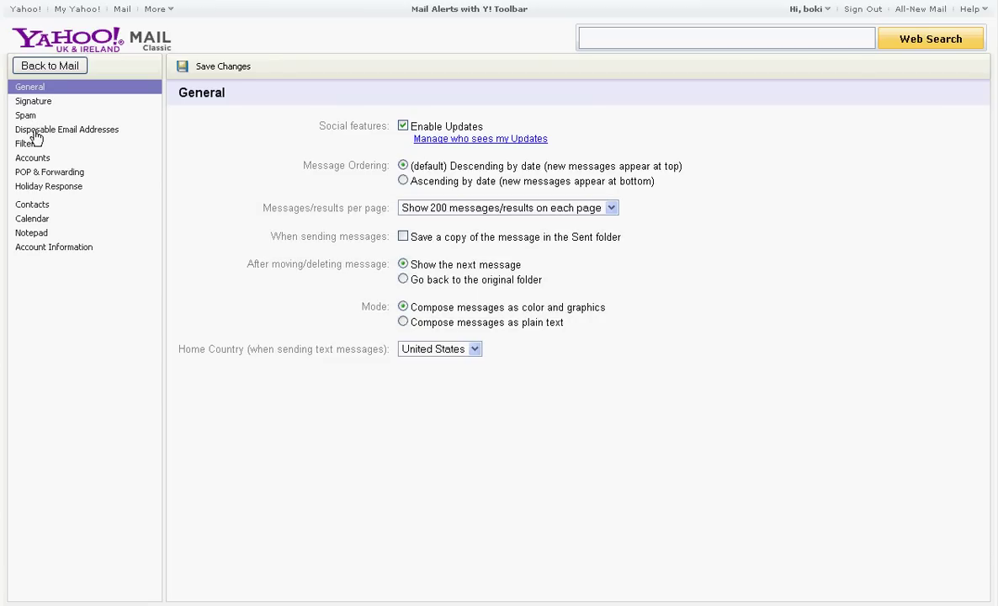
click(56, 248)
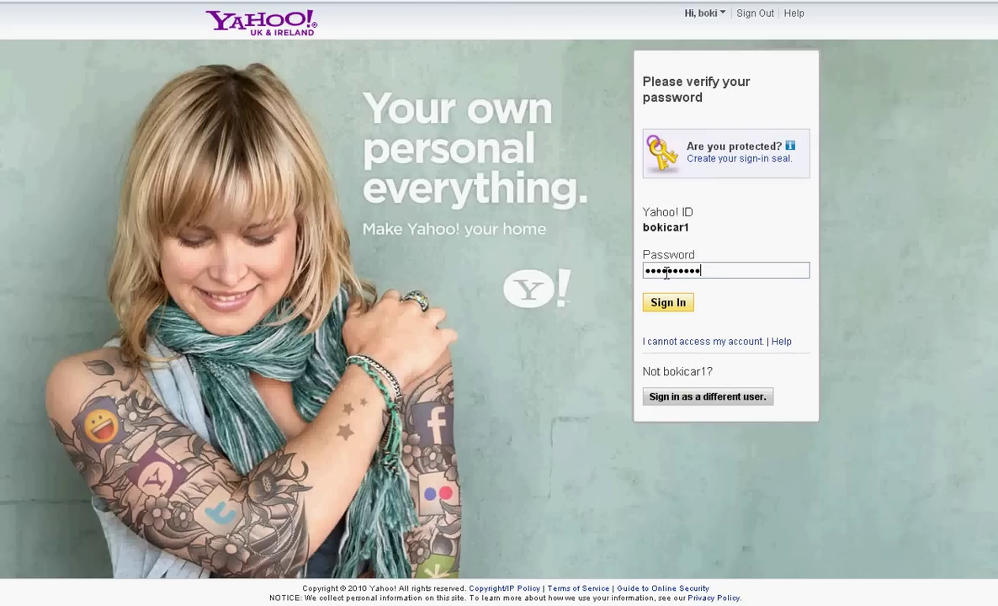
key(Return)
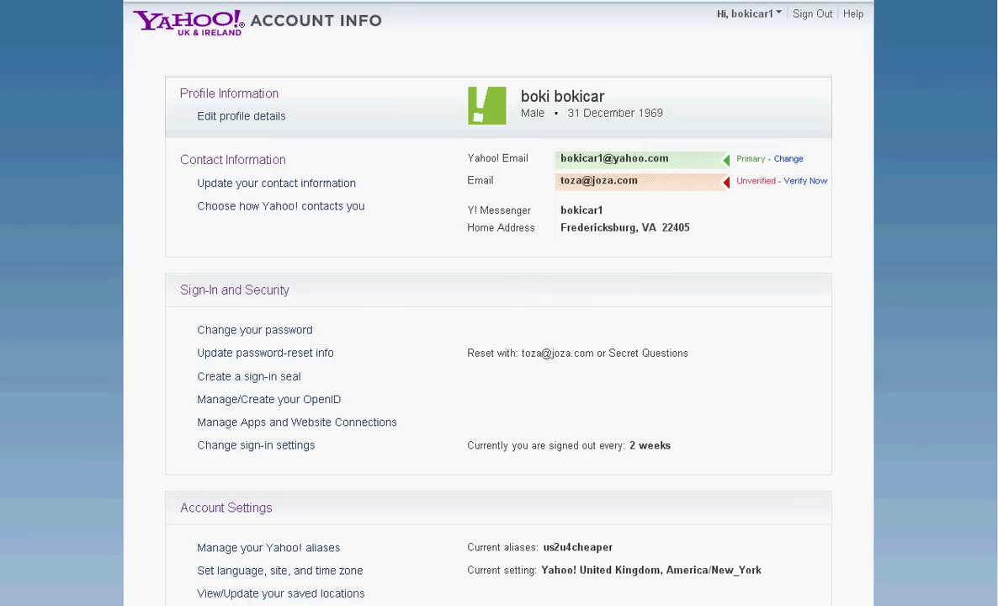
click(517, 2)
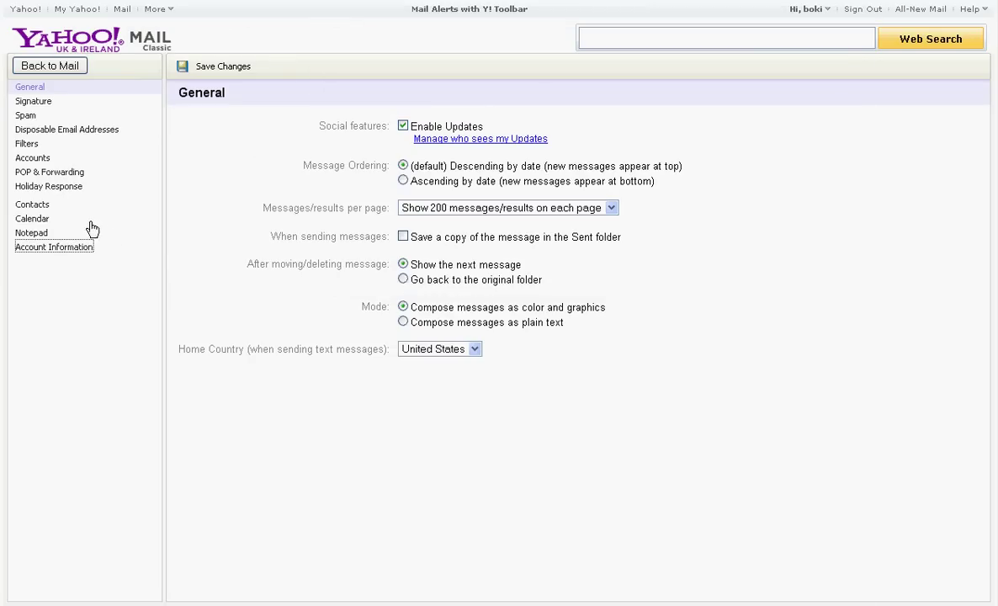
click(36, 159)
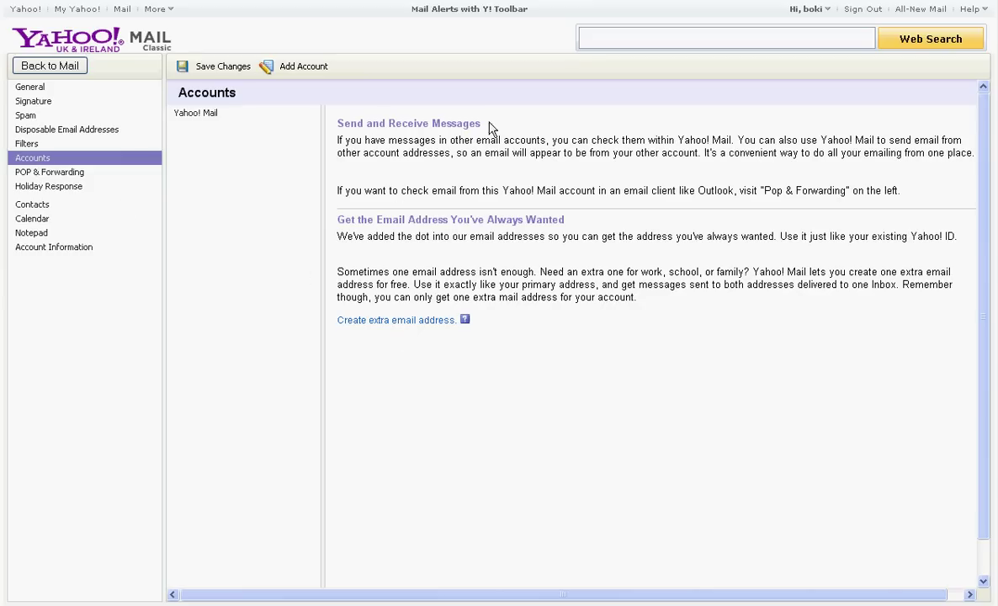
drag(367, 140, 900, 192)
click(410, 167)
click(310, 69)
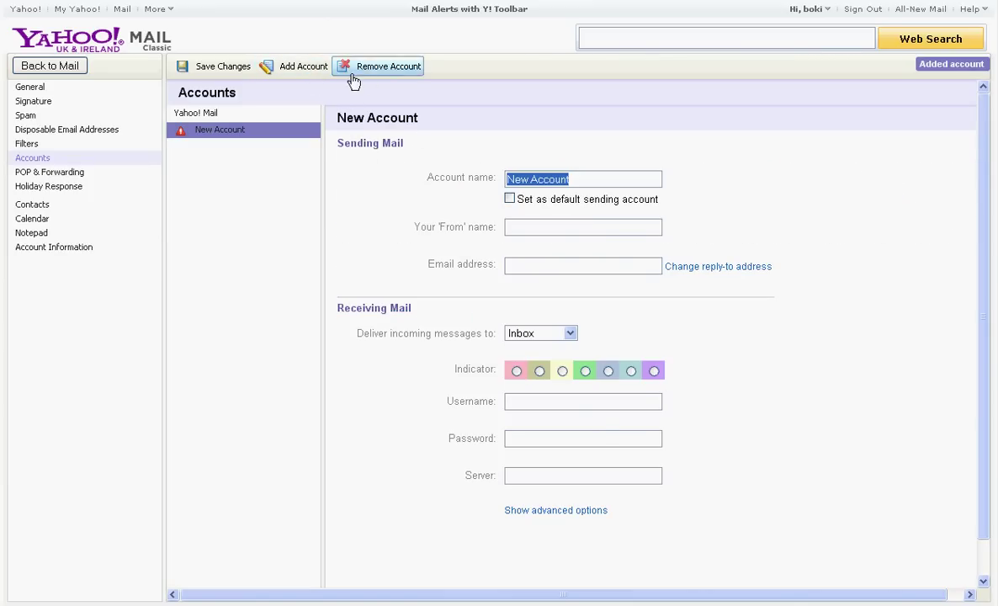
click(345, 68)
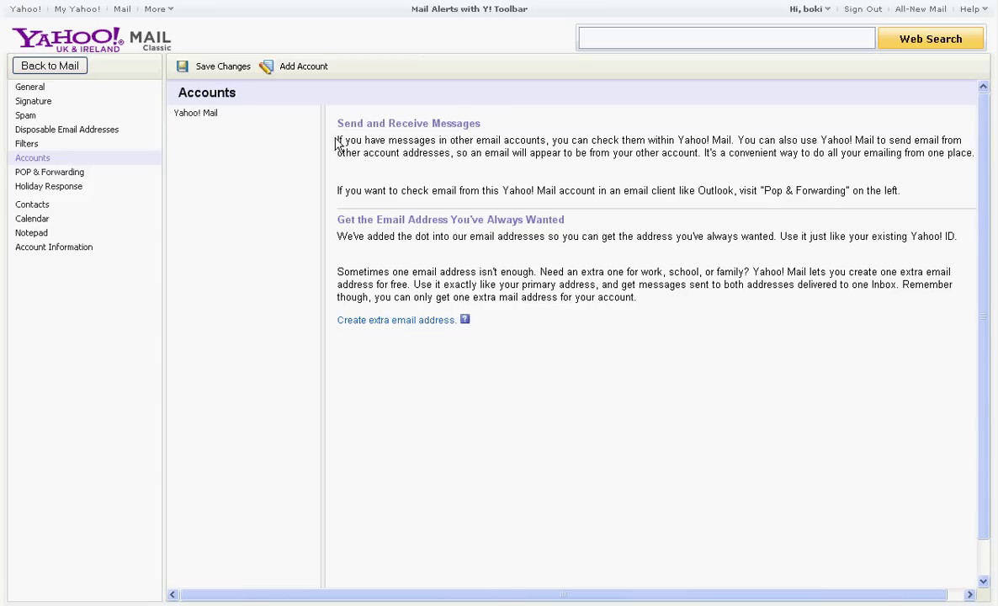
Open the Yahoo! Mail account's Sending Mail settings and highlight its From name and email address.
click(201, 117)
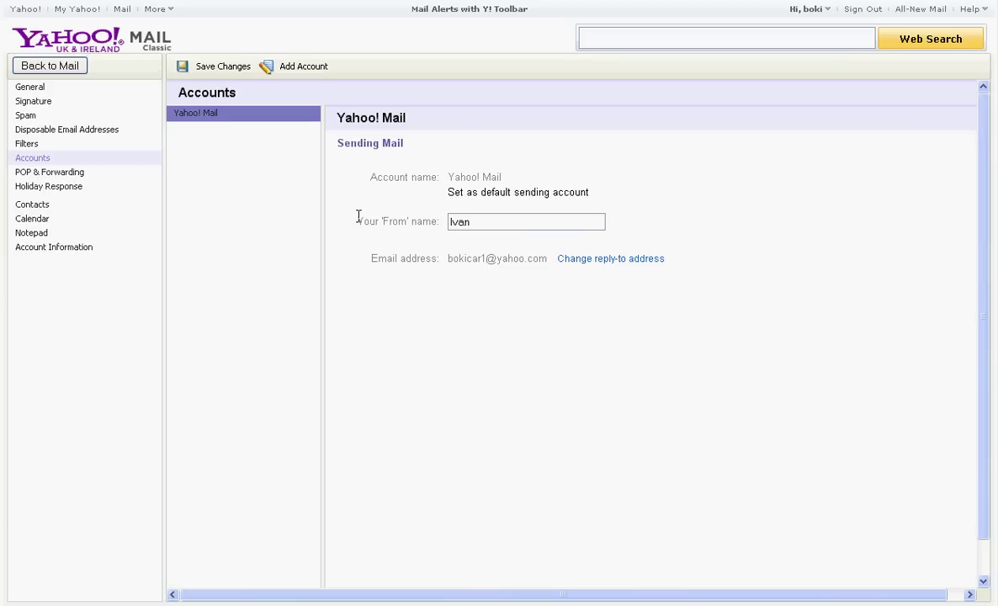
drag(360, 216, 440, 216)
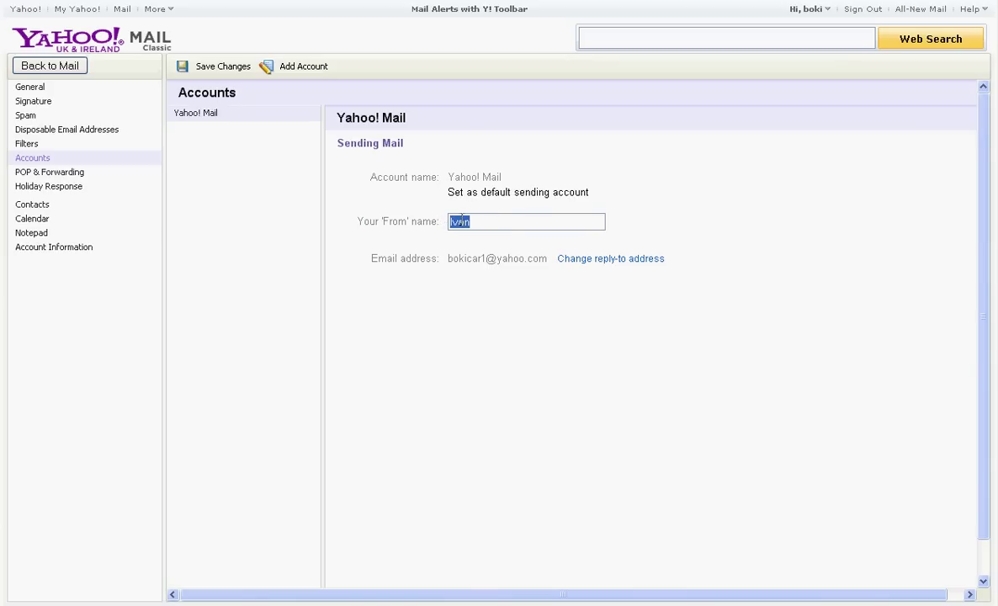
drag(448, 260, 542, 259)
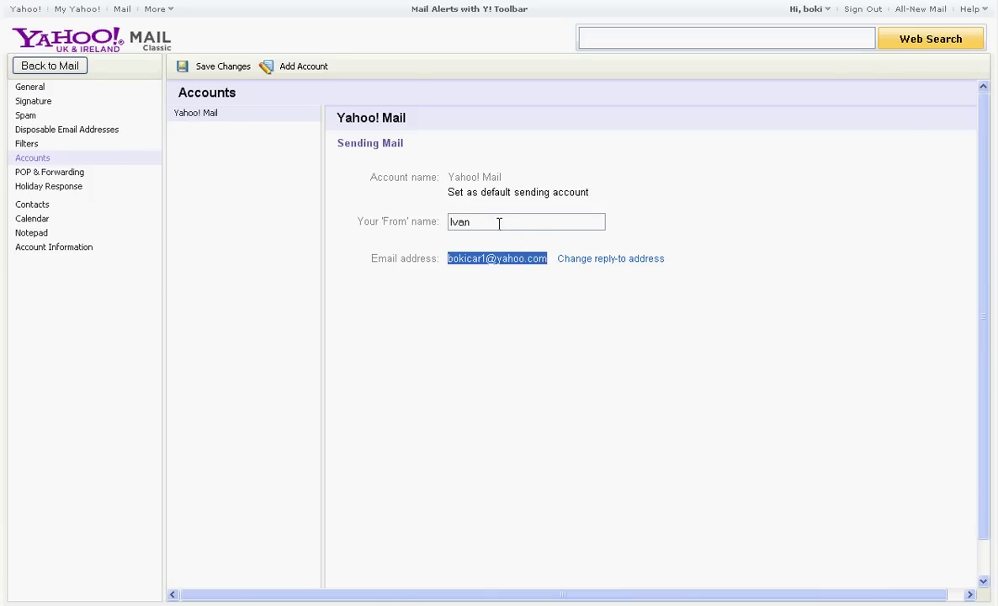
drag(497, 223, 452, 221)
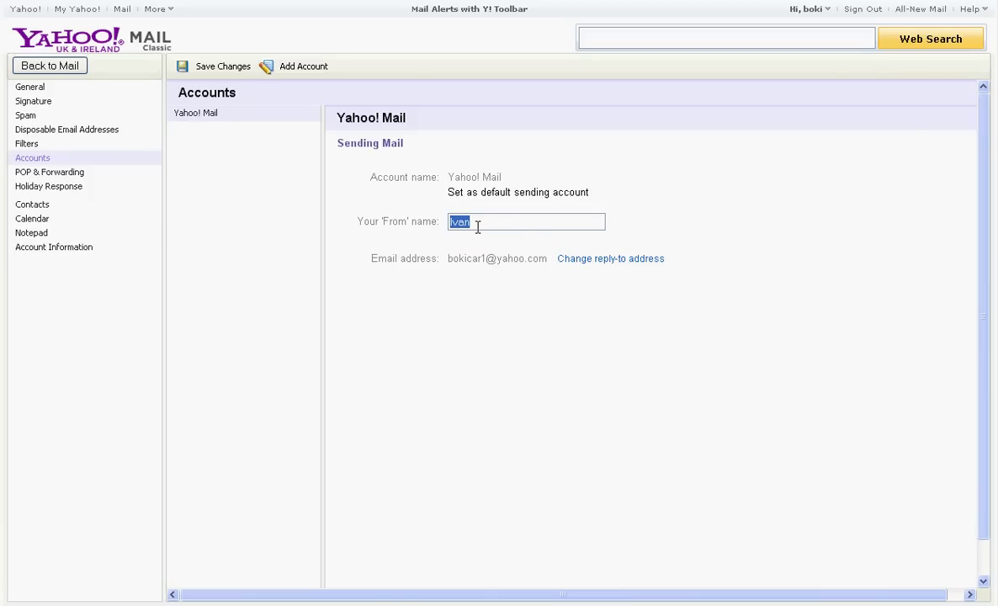